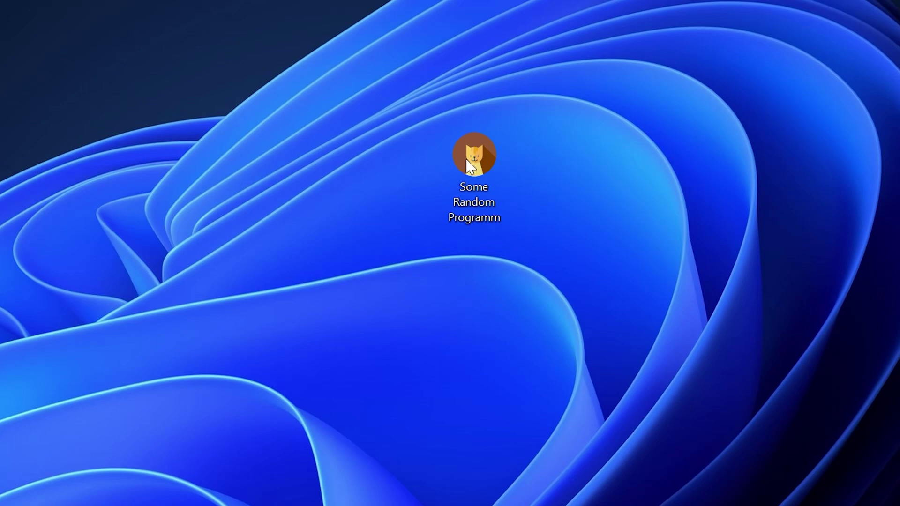
- Launch the 'Some Random Programm' cat simulator shortcut to bring up the missing iuengine.dll error
double_click(484, 152)
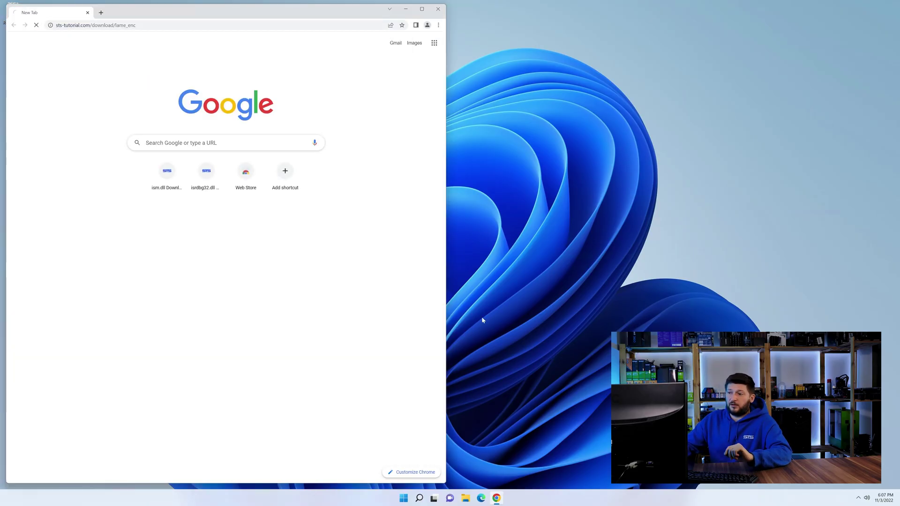
- Download the 64-bit and 32-bit lame_enc.dll zip files, dismissing the full-page ad
scroll(225, 318, down, 20)
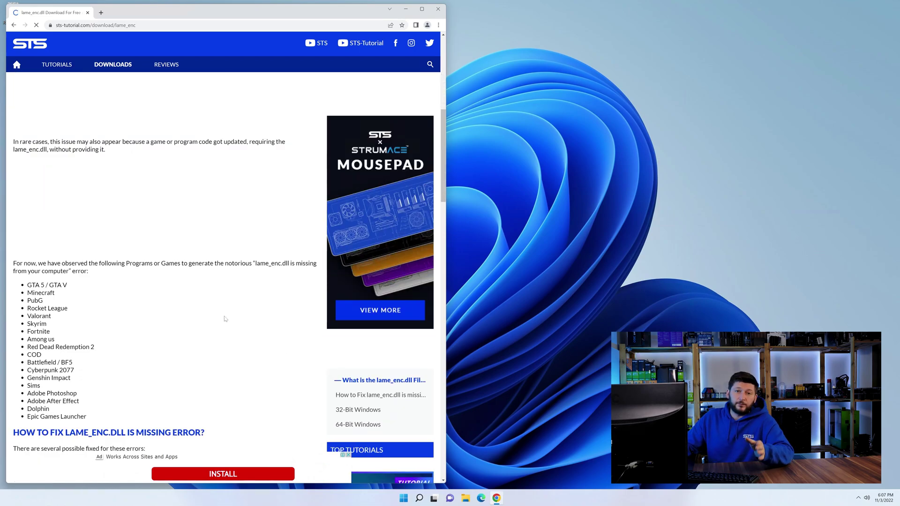
scroll(225, 322, down, 20)
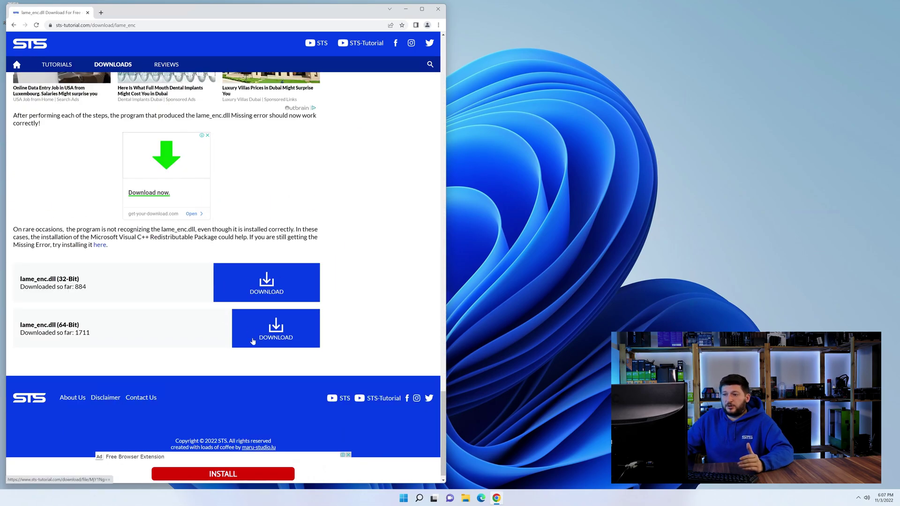
click(253, 333)
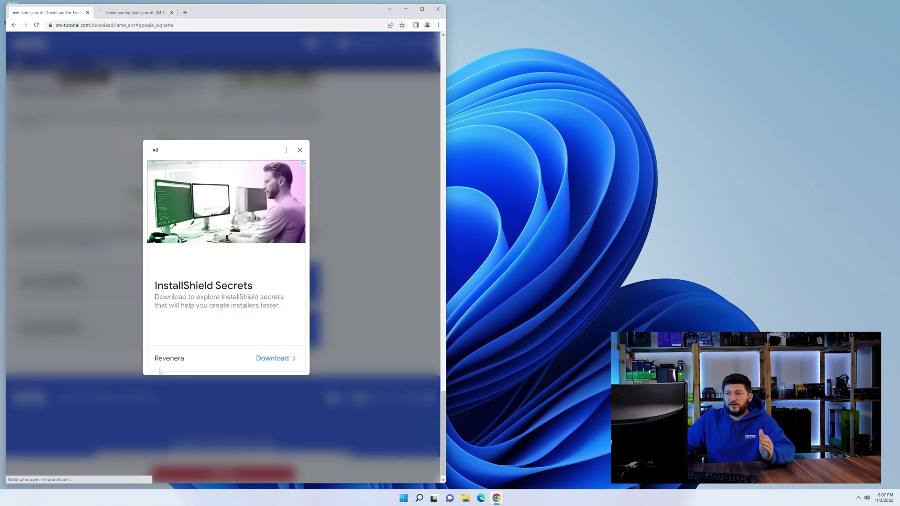
click(144, 219)
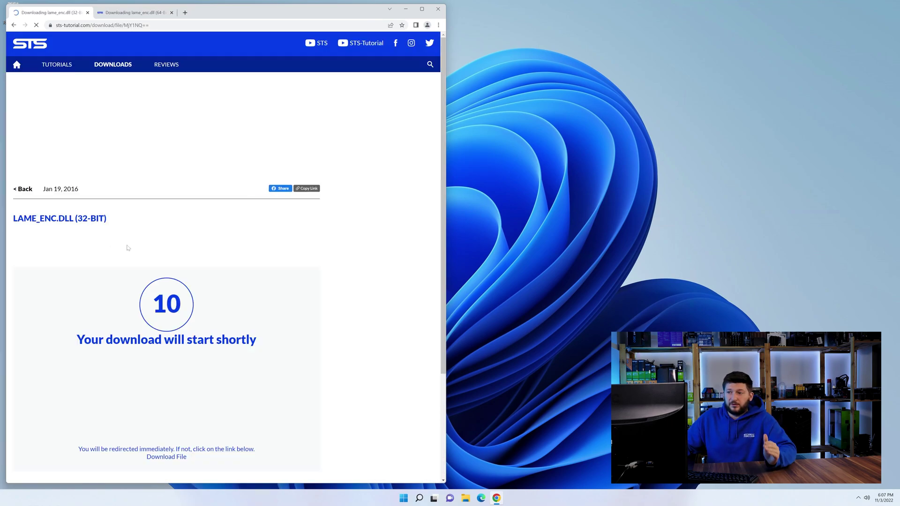
click(162, 387)
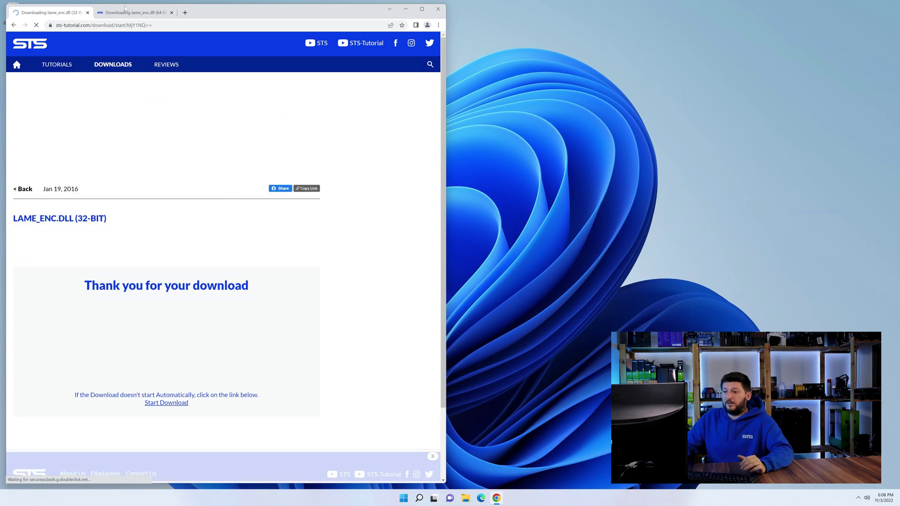
key(ctrl+Tab)
scroll(178, 314, down, 4)
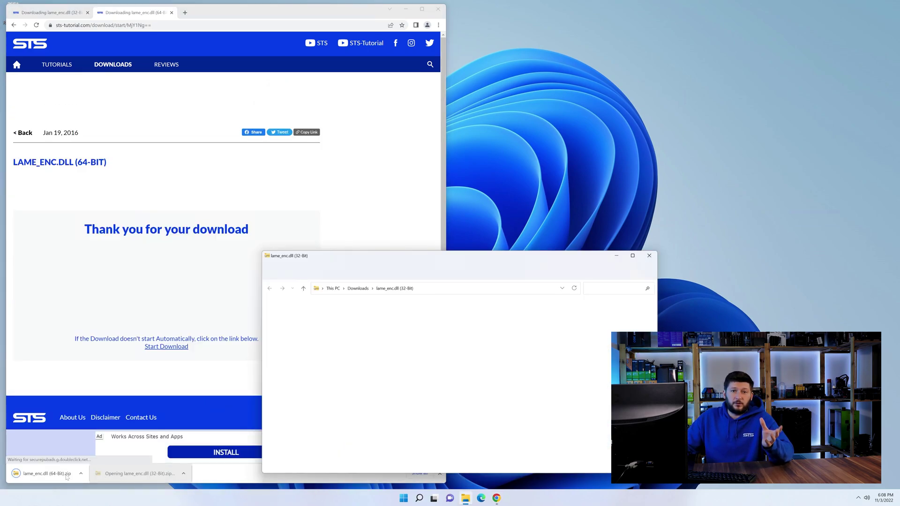
- Close the browser and place the 64-bit and 32-bit lame_enc folders side by side, opened to the dll
click(437, 8)
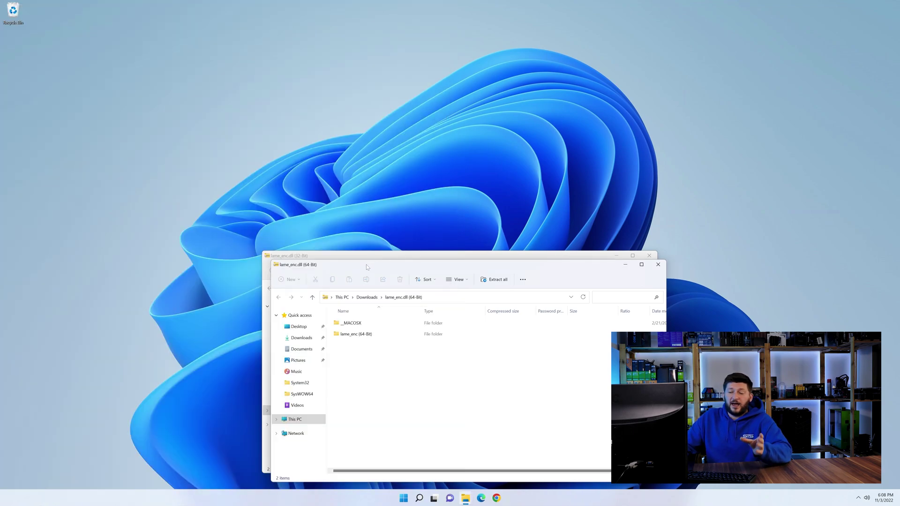
drag(366, 264, 578, 266)
drag(466, 256, 291, 267)
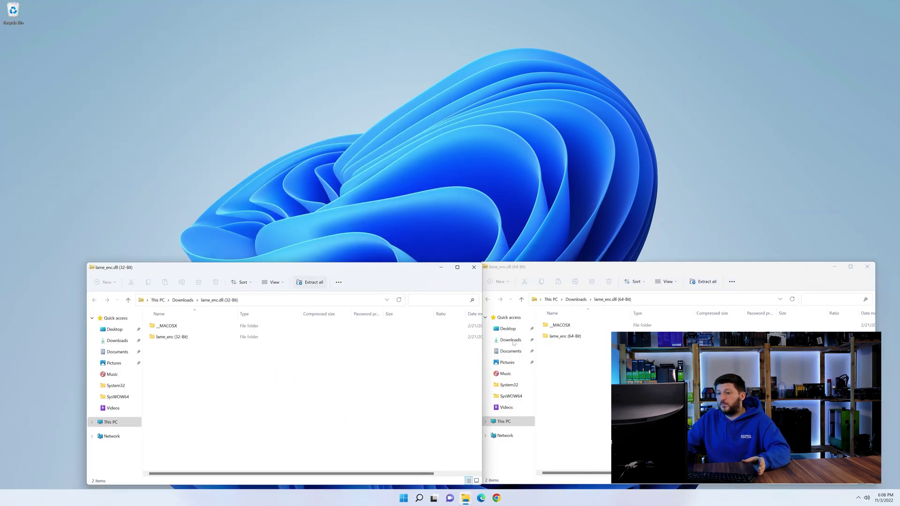
double_click(564, 336)
double_click(171, 336)
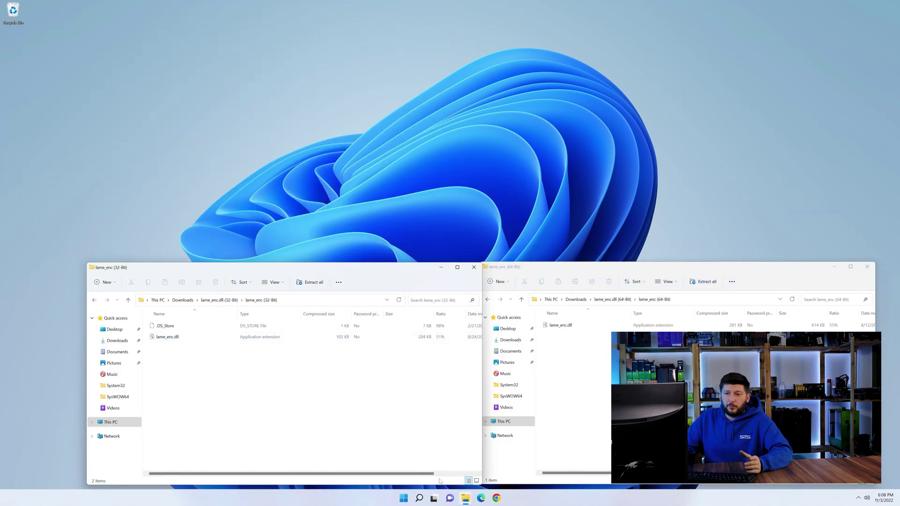
- Open a new Explorer window at C:\Windows and locate the System32 folder
middle_click(464, 498)
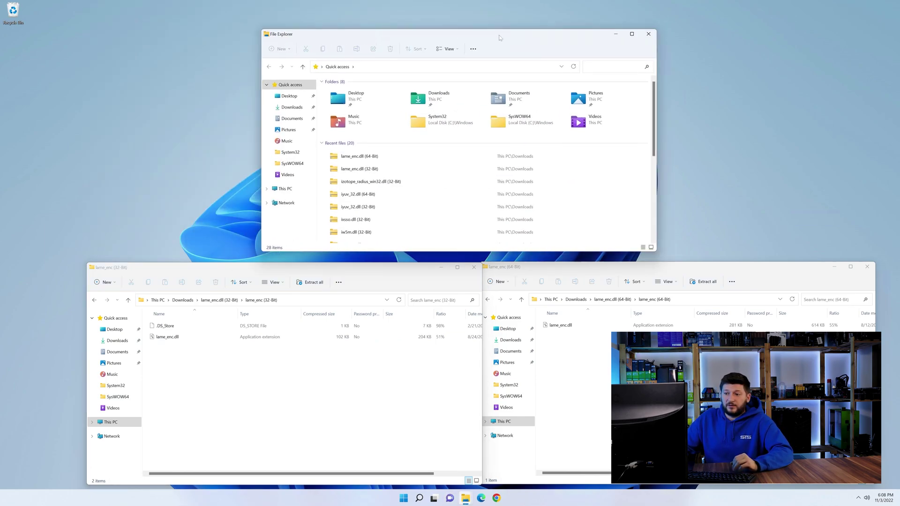
drag(499, 38, 501, 43)
click(287, 194)
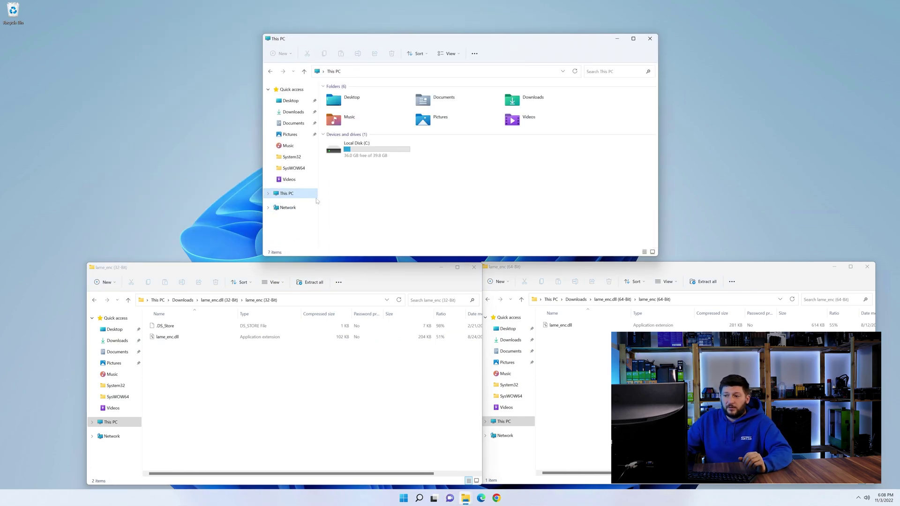
double_click(388, 158)
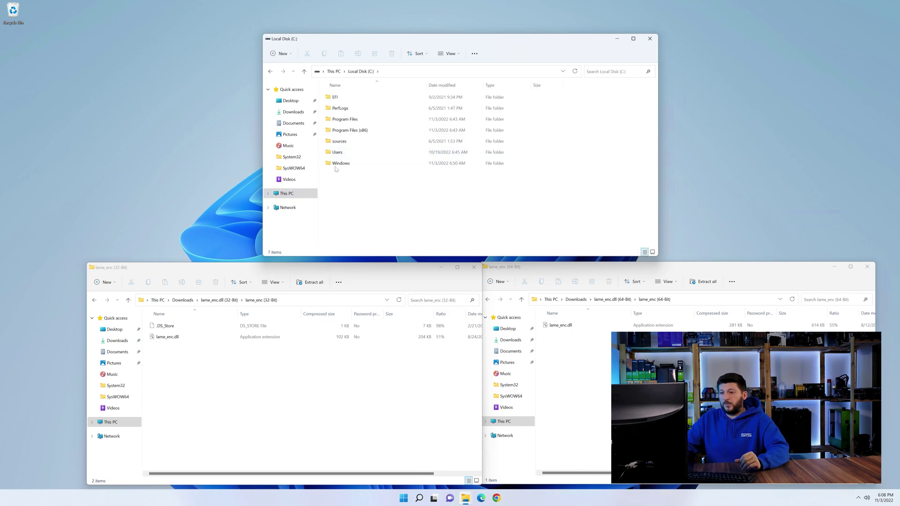
double_click(378, 166)
scroll(370, 187, down, 7)
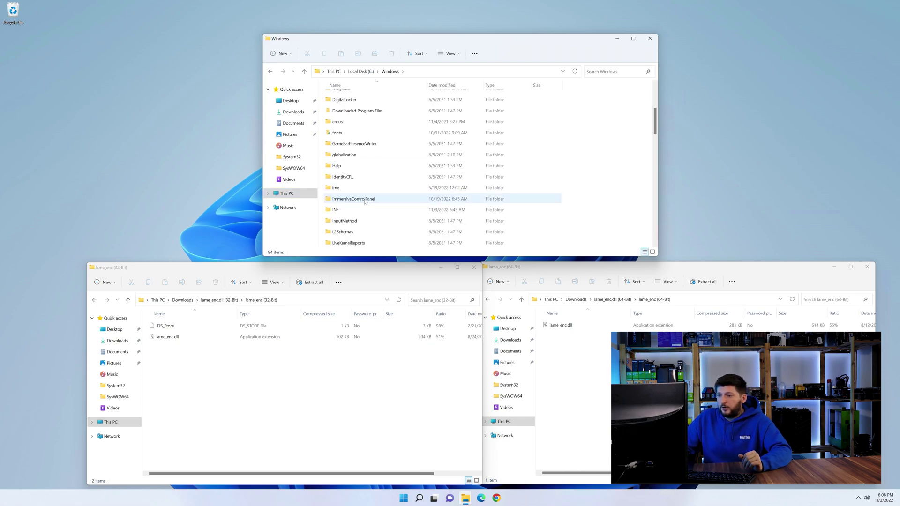
scroll(365, 200, down, 6)
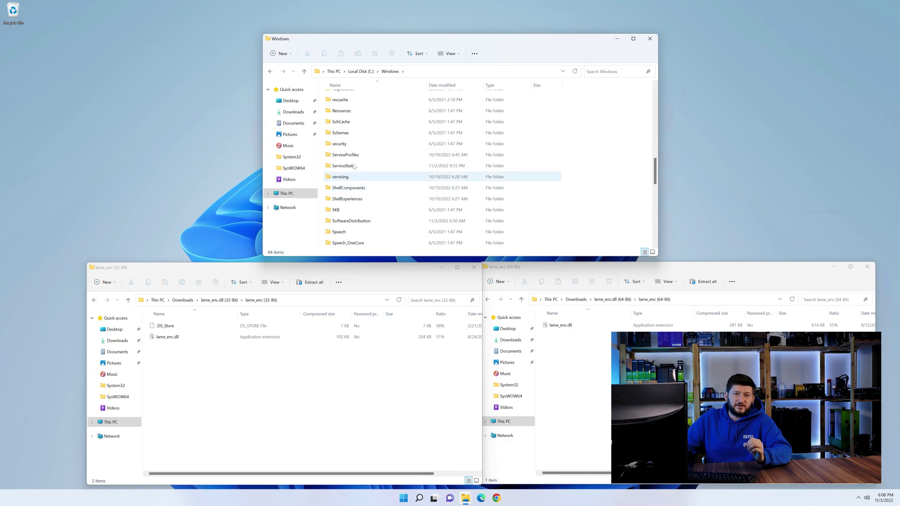
scroll(350, 149, down, 2)
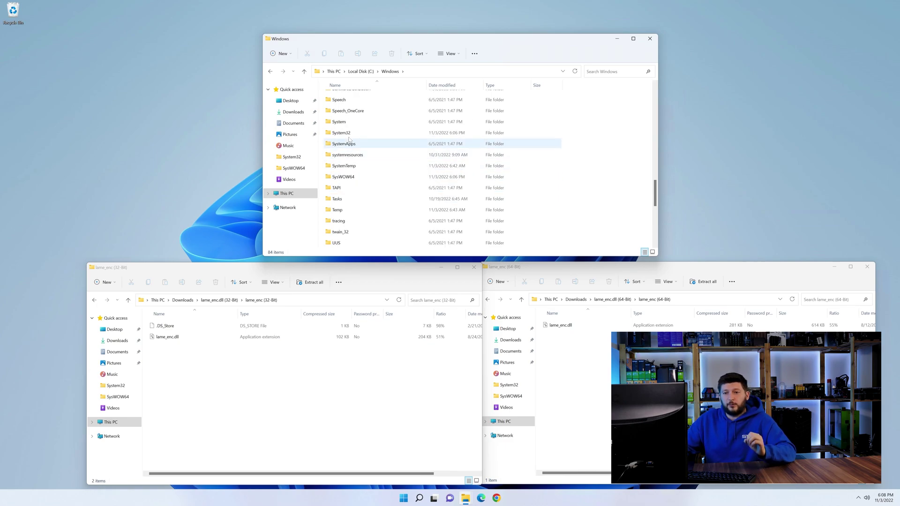
click(345, 133)
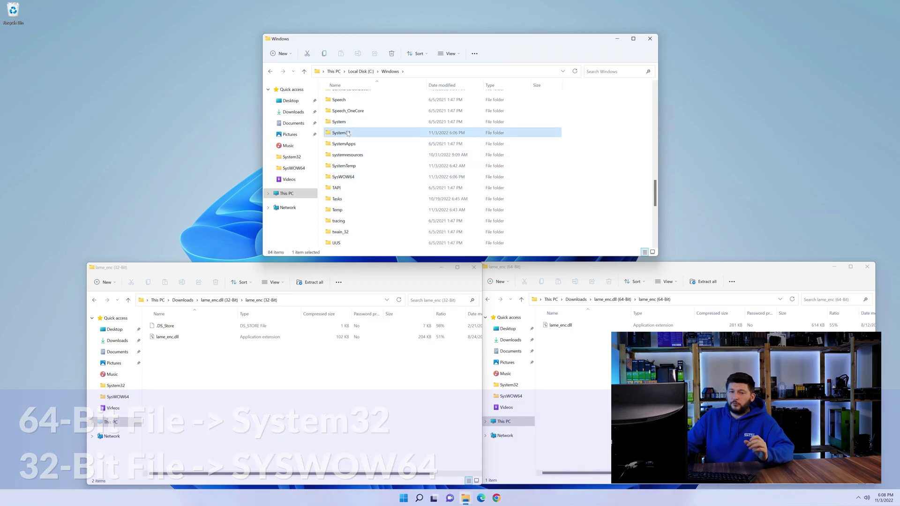
- Copy the 64-bit lame_enc.dll into System32 and the 32-bit one into SysWOW64, then close all folders
drag(561, 325, 361, 128)
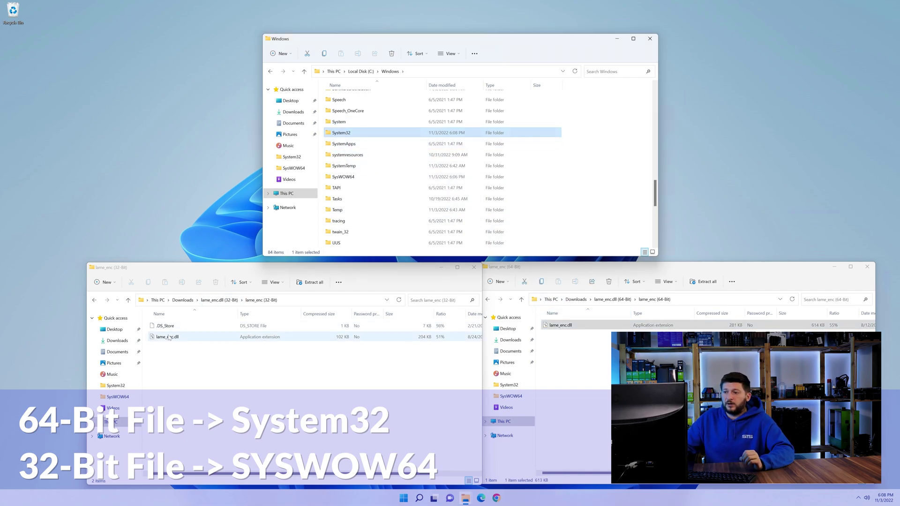
drag(167, 336, 355, 177)
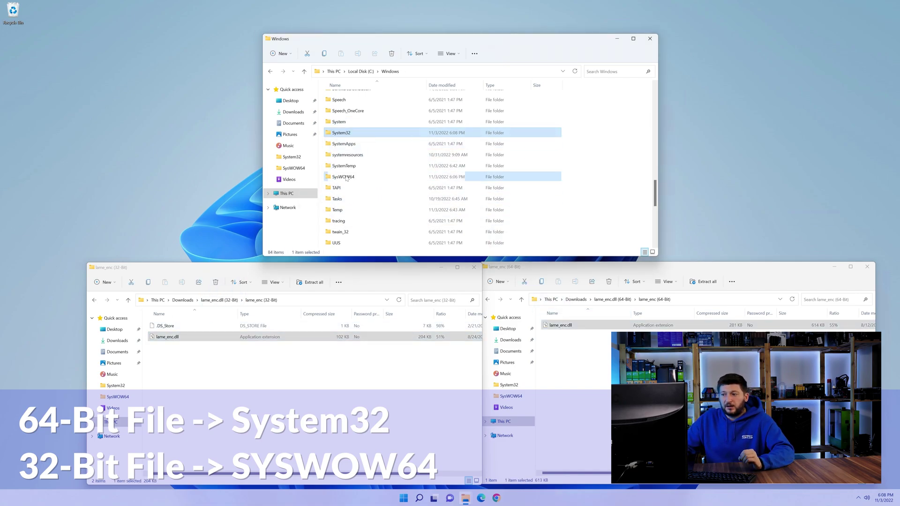
click(649, 40)
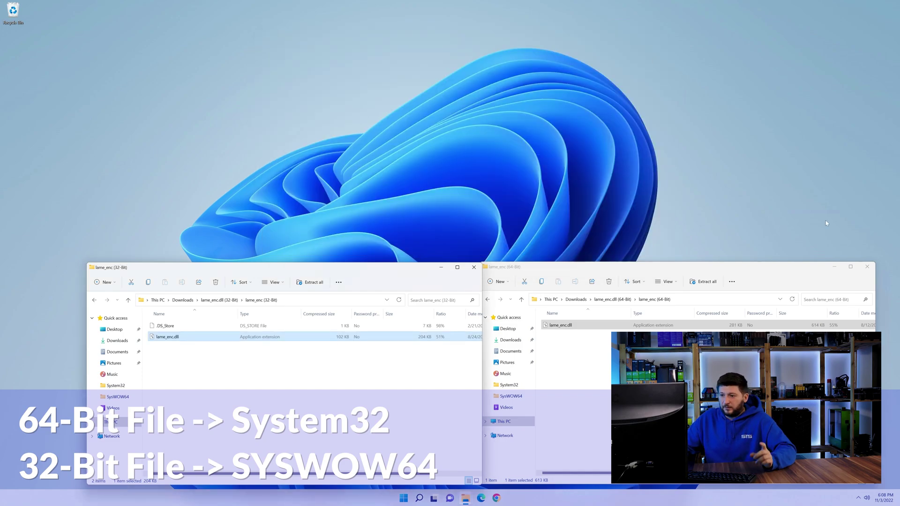
click(860, 266)
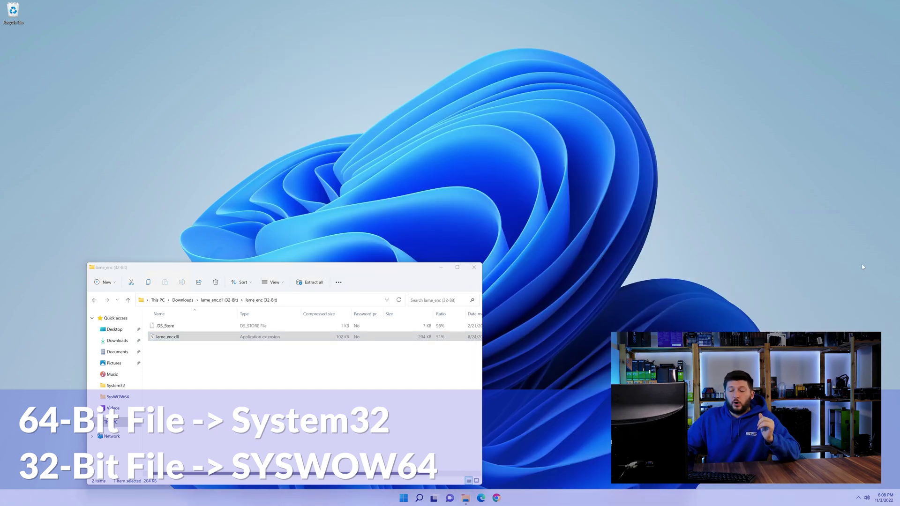
click(477, 270)
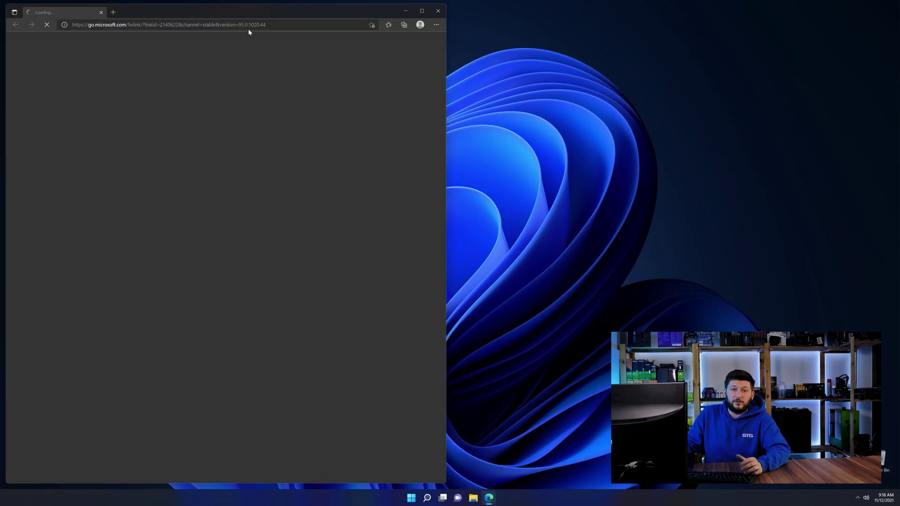
- Load the pasted sts-tutorial Visual C++ Redistributable page in Edge and start its download
click(249, 25)
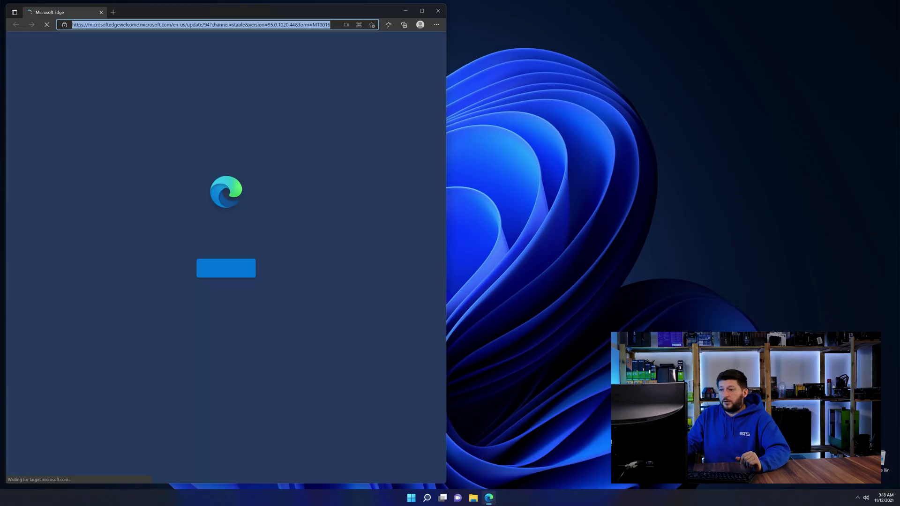
text(https://www.sts-tutorial.com/download/credistributable2019)
key(Return)
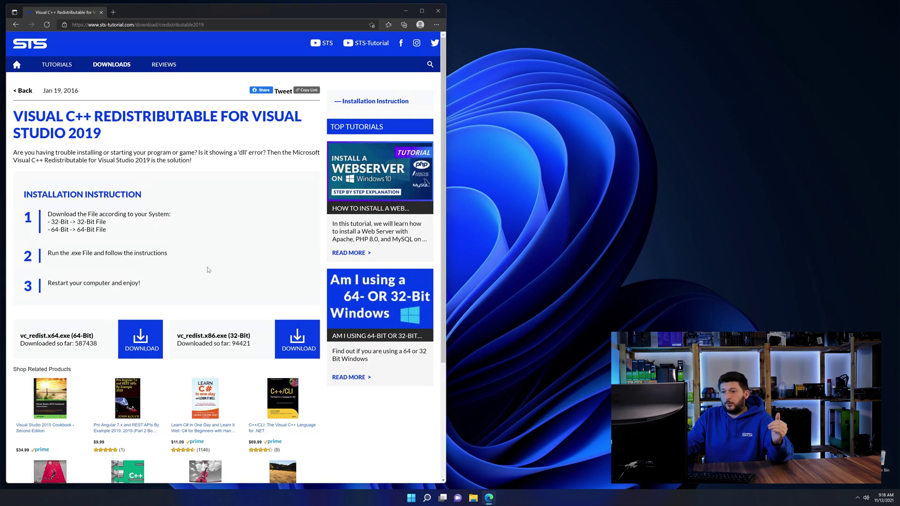
scroll(159, 308, down, 3)
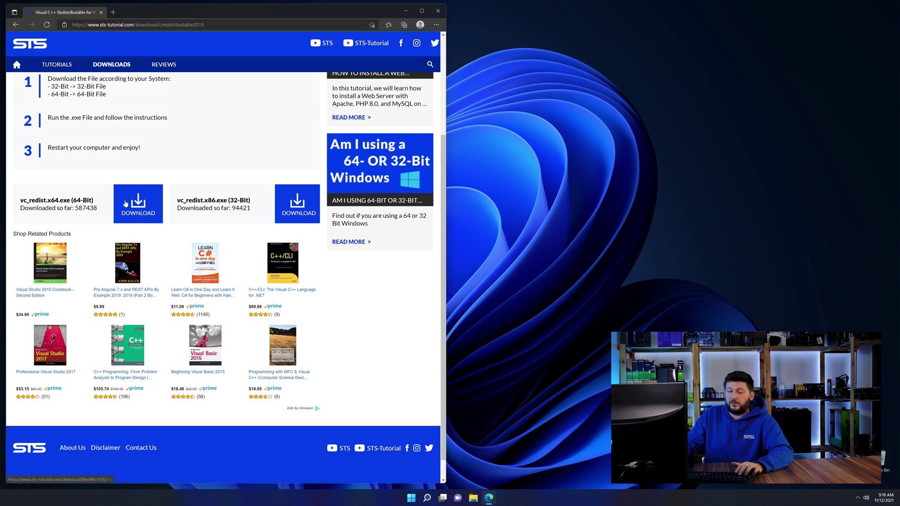
click(309, 213)
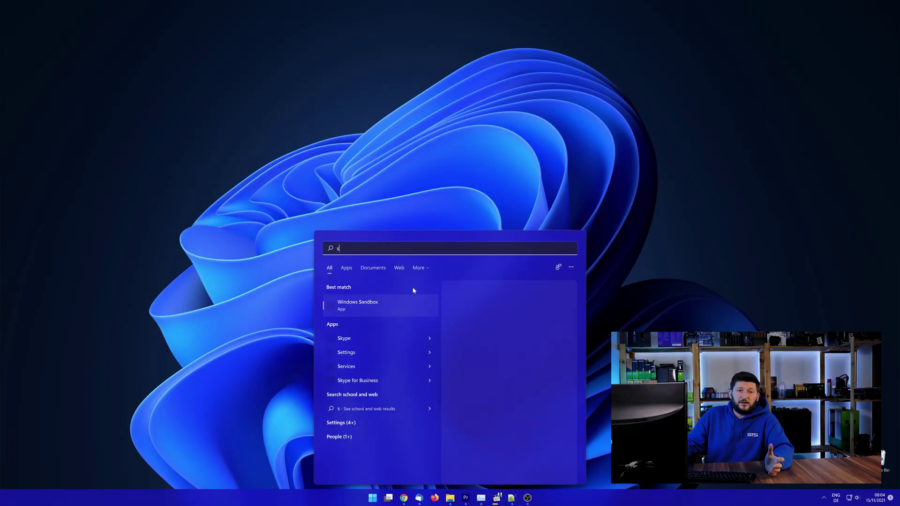
- Open the System About page from search and confirm the 64-bit operating system type
text(ystem)
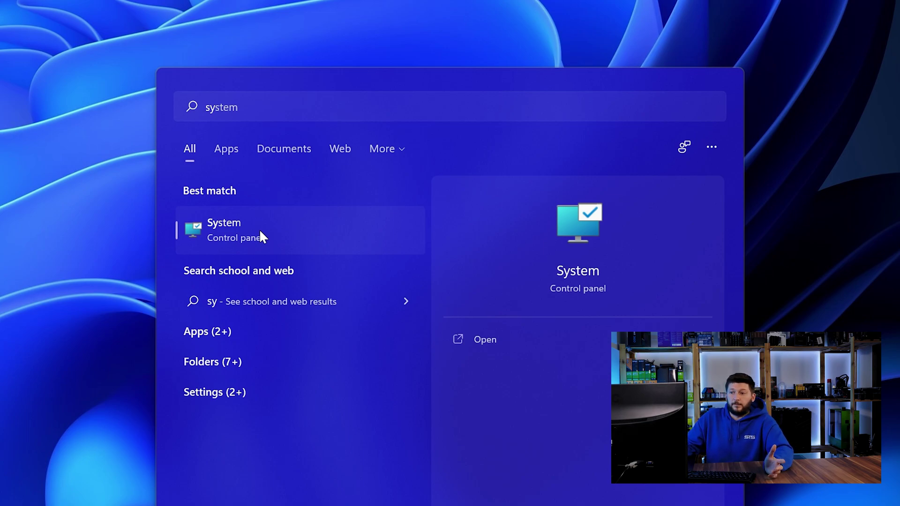
click(260, 232)
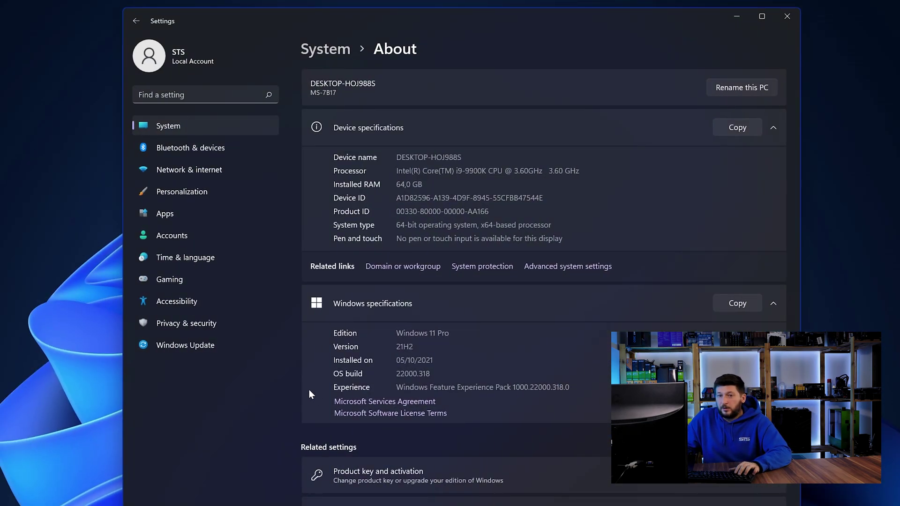
drag(396, 225, 401, 225)
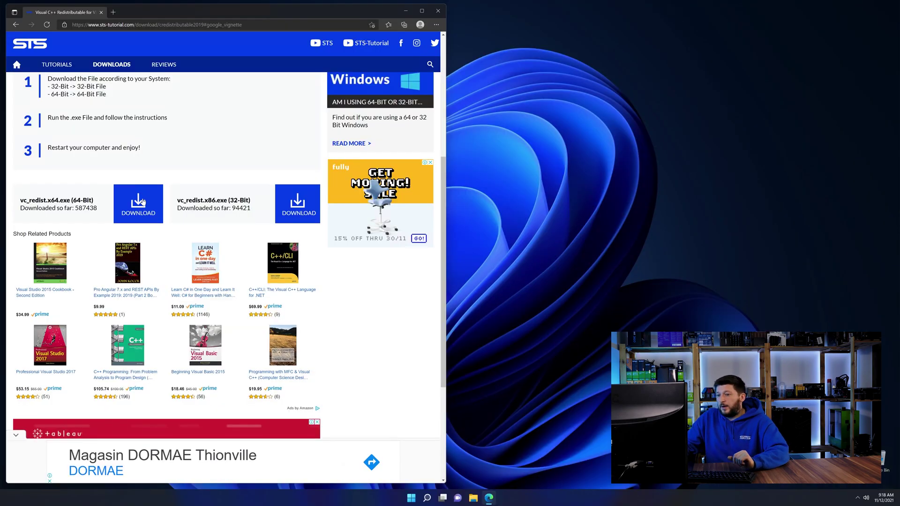
- Download vc_redist.x64.exe past the full-page ad and run the installer
click(140, 204)
click(247, 304)
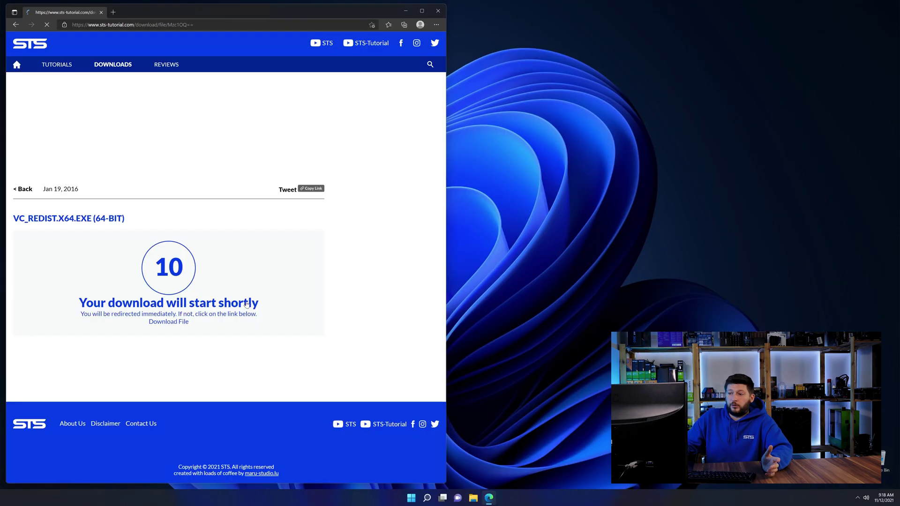
click(172, 322)
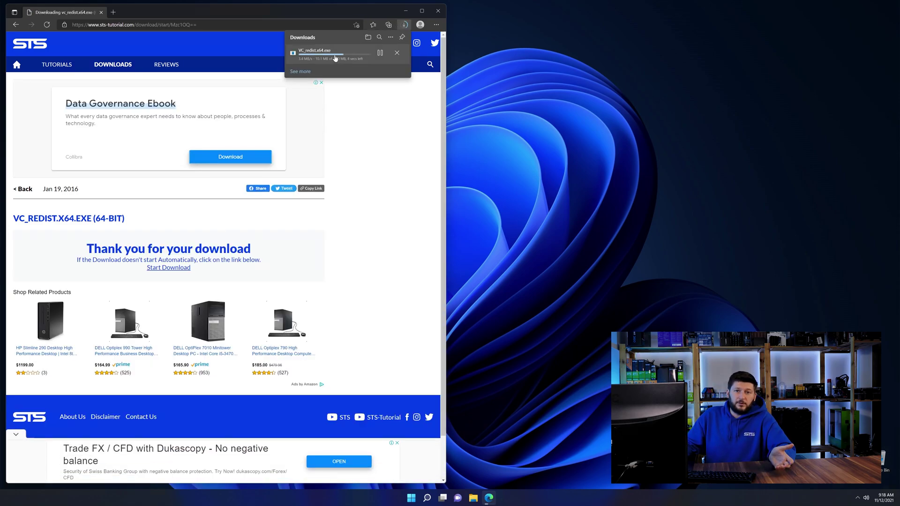
click(335, 54)
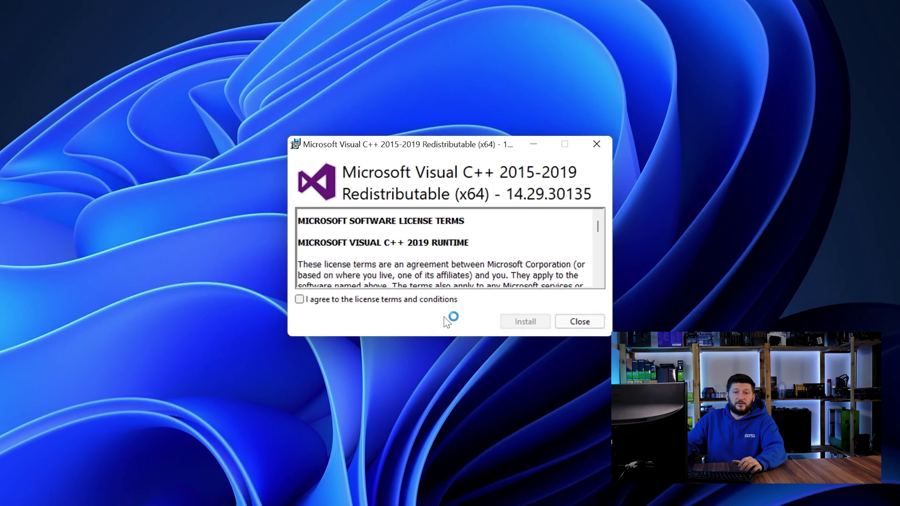
- Accept the license and install the Visual C++ 2015-2019 x64 Redistributable
click(525, 321)
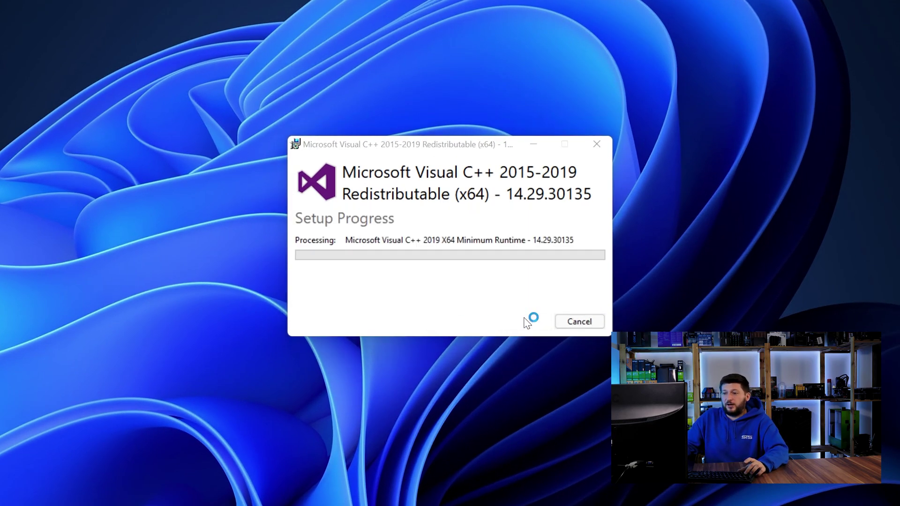